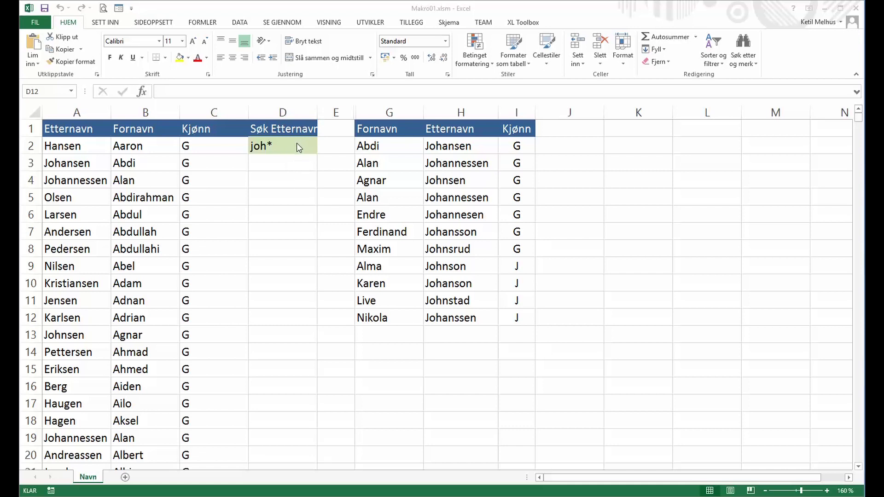
Search surnames with la* in D2 and scroll through the matching results
{"action": "left_click", "coordinate": [282, 147]}
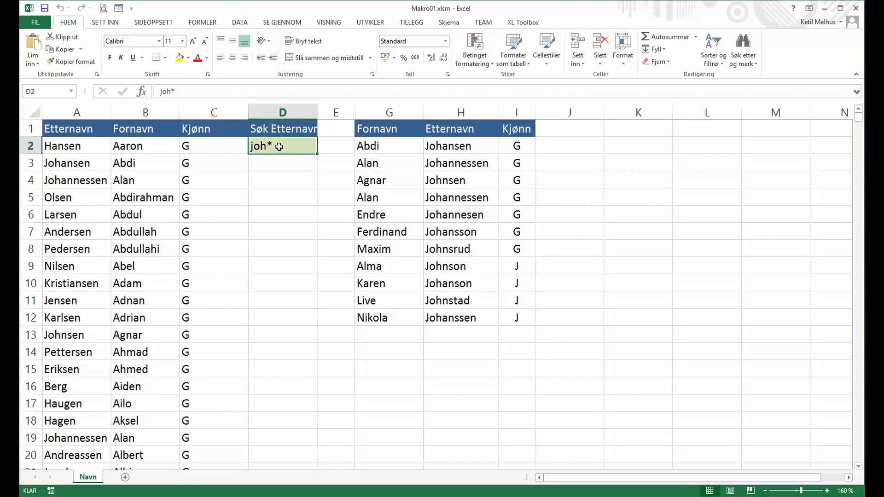
{"action": "type", "text": "la*"}
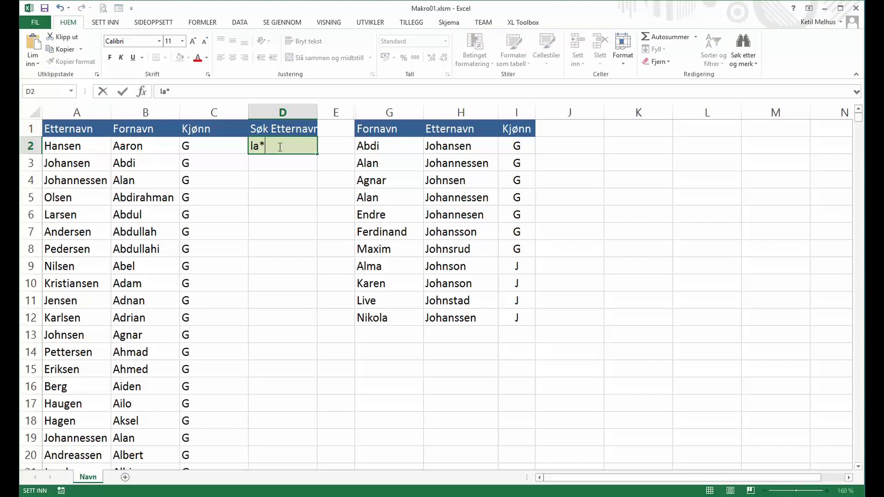
{"action": "key", "text": "Return"}
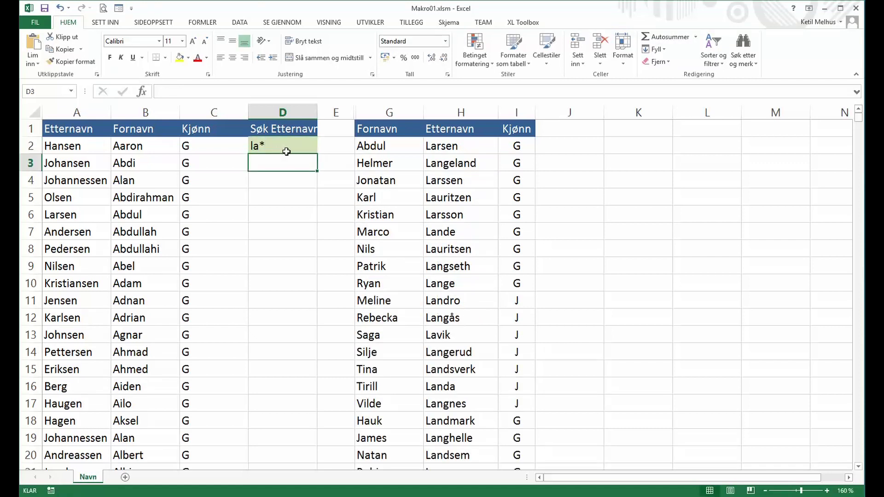
{"action": "scroll", "coordinate": [447, 288], "scroll_direction": "down", "scroll_amount": 2}
{"action": "scroll", "coordinate": [447, 290], "scroll_direction": "down", "scroll_amount": 3}
{"action": "scroll", "coordinate": [447, 291], "scroll_direction": "down", "scroll_amount": 4}
{"action": "scroll", "coordinate": [446, 293], "scroll_direction": "down", "scroll_amount": 3}
{"action": "scroll", "coordinate": [446, 293], "scroll_direction": "up", "scroll_amount": 2}
{"action": "scroll", "coordinate": [446, 293], "scroll_direction": "up", "scroll_amount": 6}
{"action": "scroll", "coordinate": [447, 293], "scroll_direction": "up", "scroll_amount": 3}
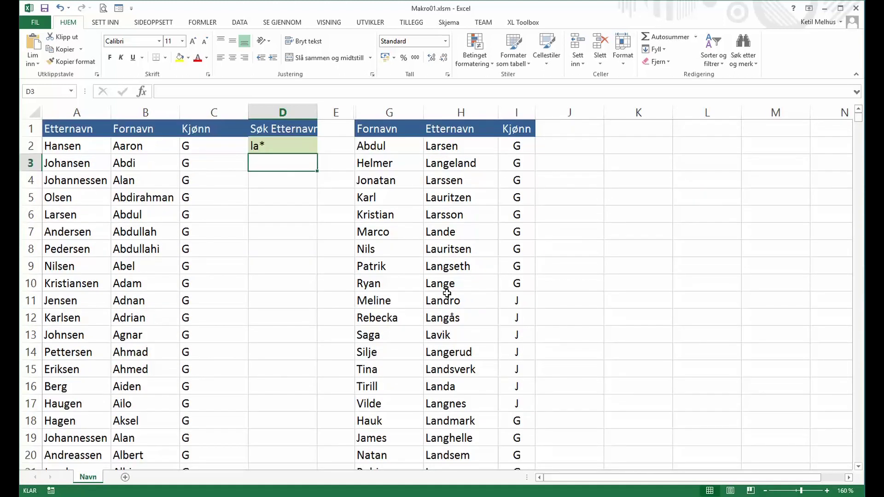
Change the D2 search term to joha*, leaving only the seven Joha surnames
{"action": "left_click", "coordinate": [293, 144]}
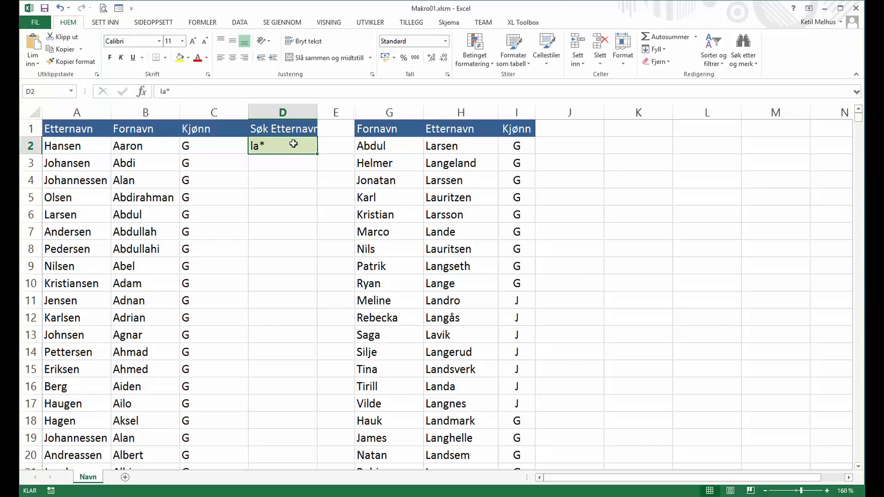
{"action": "type", "text": "joha*"}
{"action": "key", "text": "Return"}
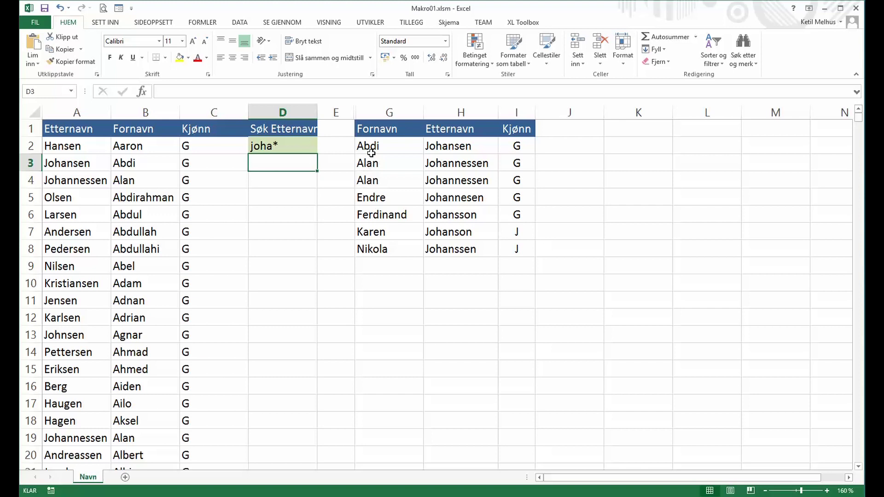
Widen hidden column F to show each match's Linje row (3, 4, 19, 156, 170, 2048, 3412)
{"action": "left_click_drag", "start_coordinate": [356, 113], "coordinate": [395, 111]}
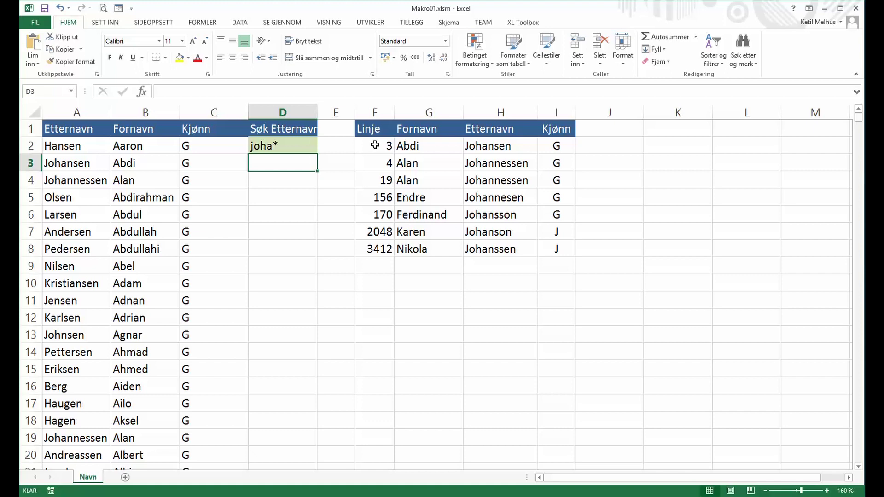
{"action": "left_click", "coordinate": [375, 145]}
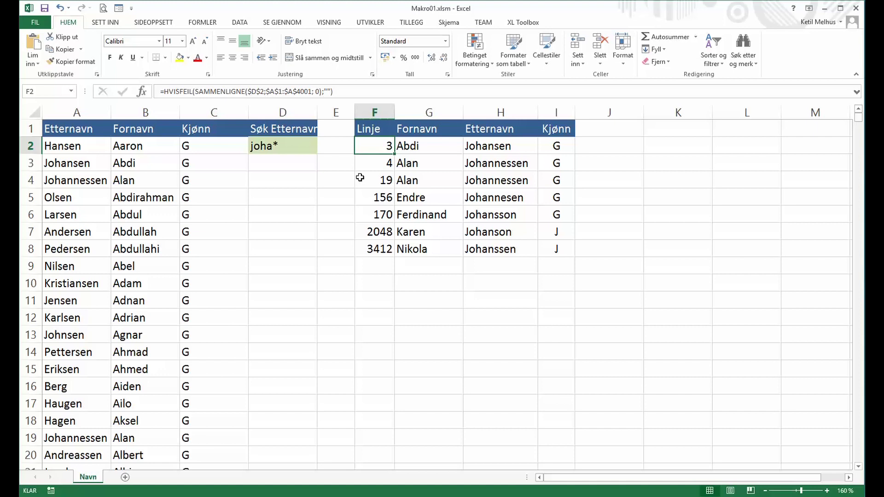
{"action": "double_click", "coordinate": [369, 147]}
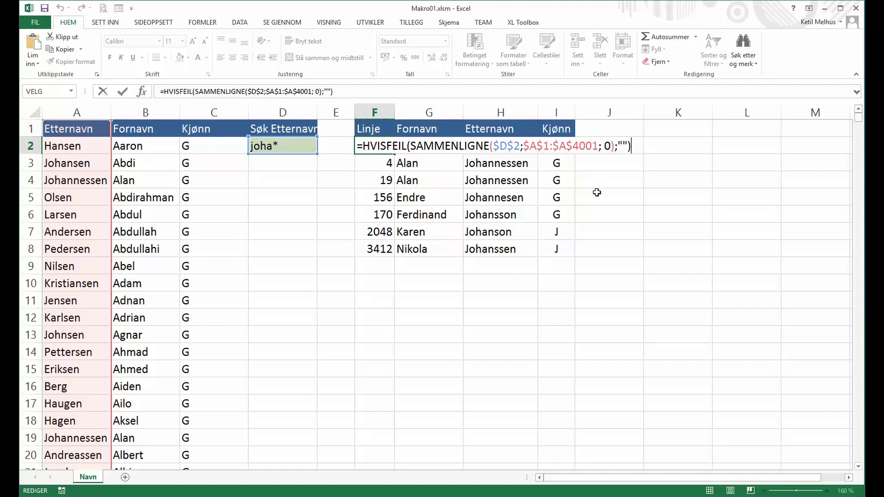
{"action": "key", "text": "ctrl+Return"}
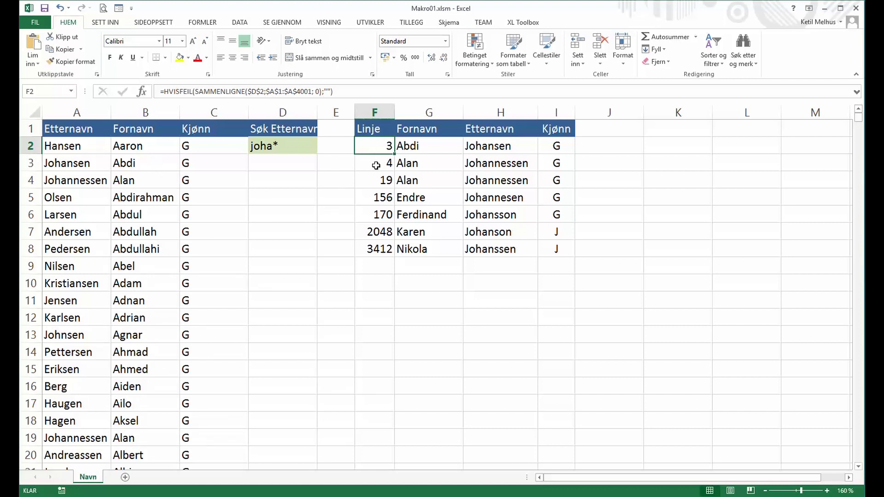
{"action": "left_click", "coordinate": [376, 164]}
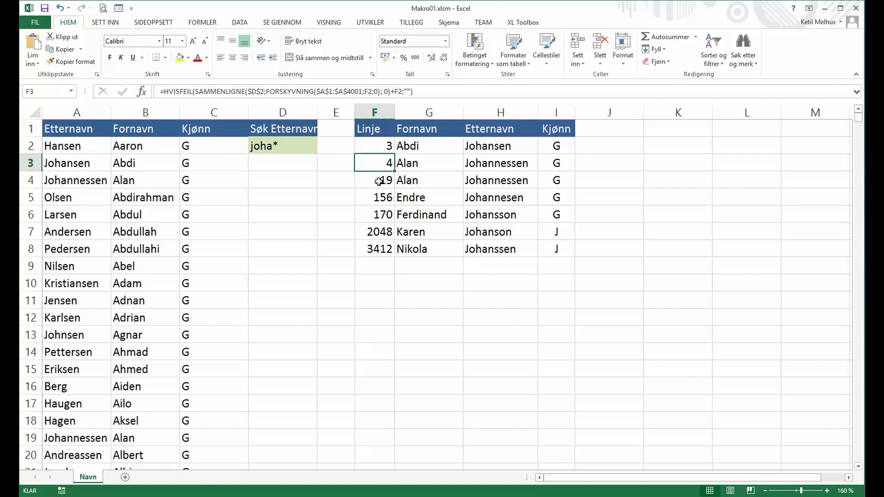
{"action": "left_click", "coordinate": [378, 180]}
{"action": "left_click", "coordinate": [381, 199]}
{"action": "left_click", "coordinate": [382, 215]}
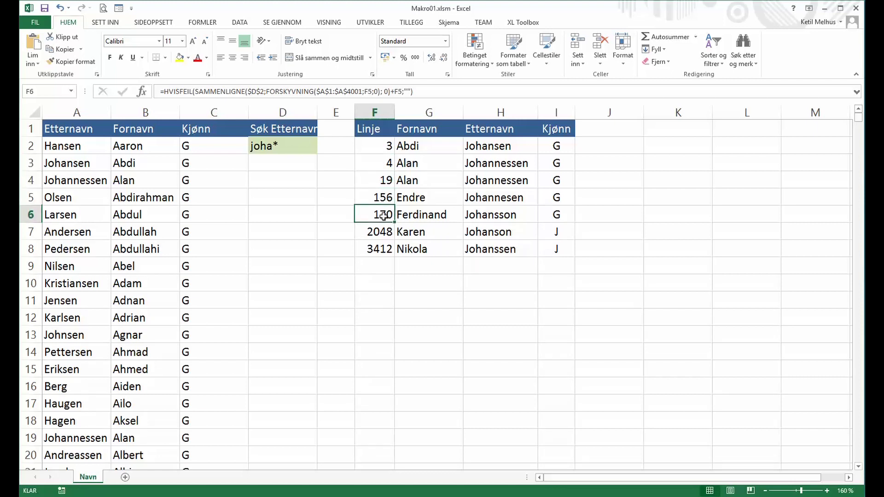
{"action": "left_click", "coordinate": [382, 230]}
{"action": "left_click", "coordinate": [382, 248]}
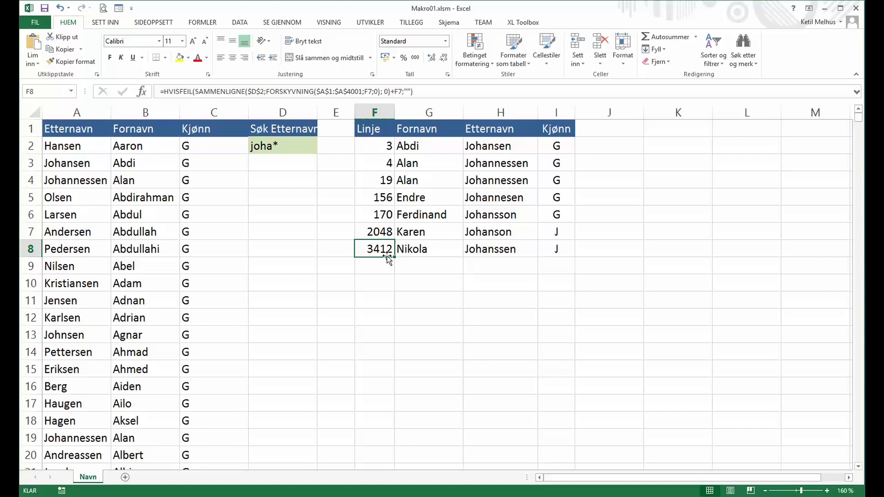
{"action": "left_click", "coordinate": [381, 271]}
{"action": "left_click", "coordinate": [374, 284]}
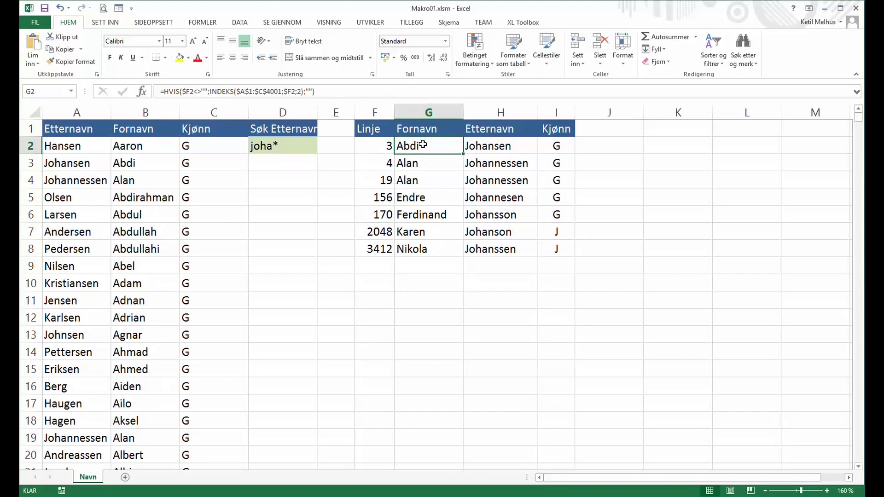
{"action": "left_click", "coordinate": [382, 146]}
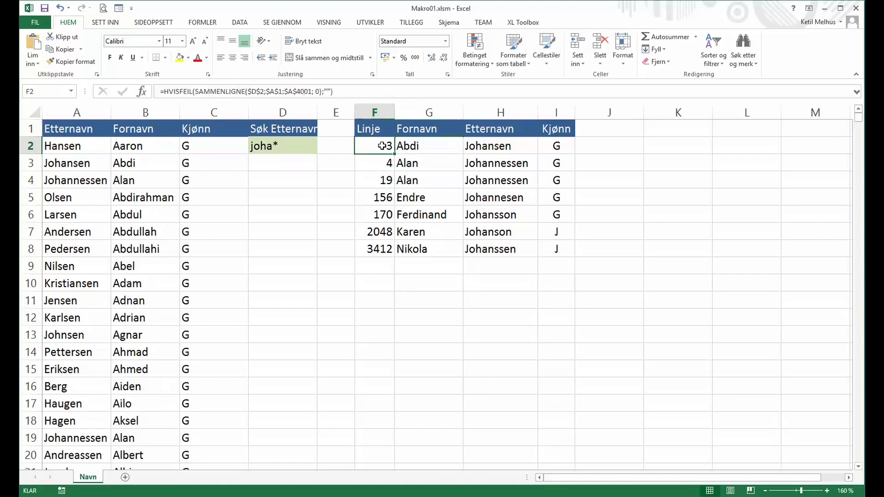
{"action": "left_click", "coordinate": [413, 144]}
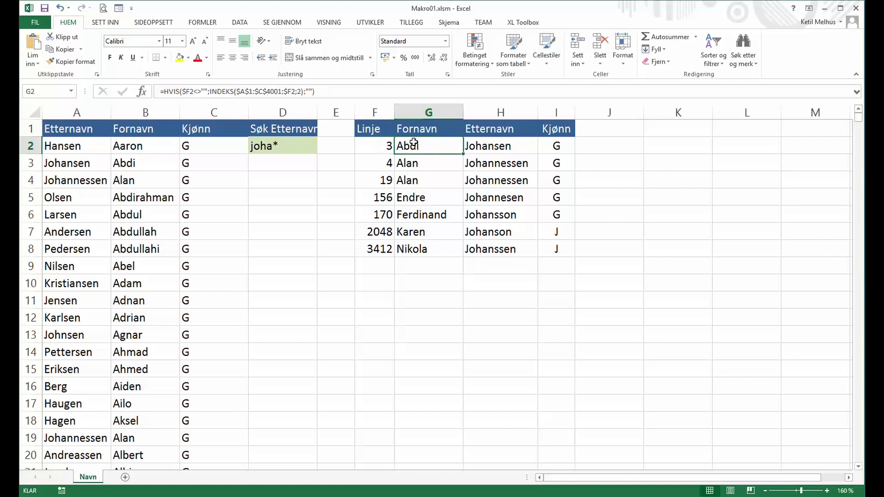
{"action": "left_click", "coordinate": [385, 143]}
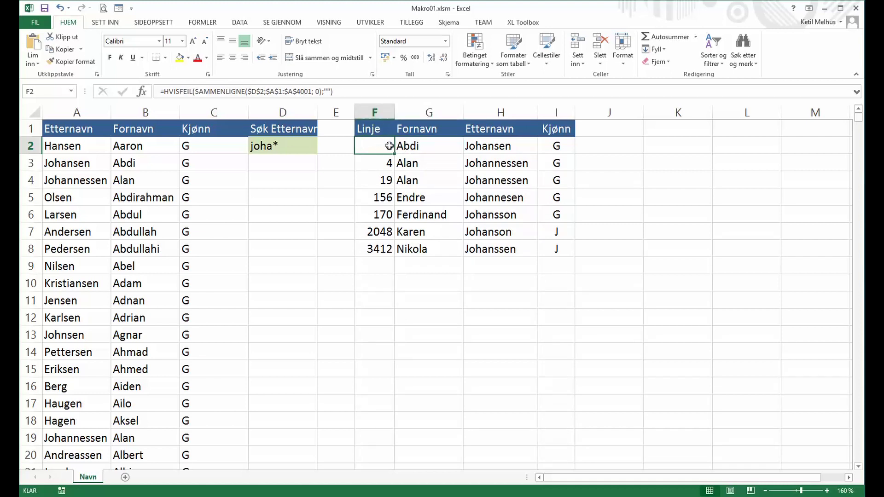
{"action": "left_click", "coordinate": [423, 146]}
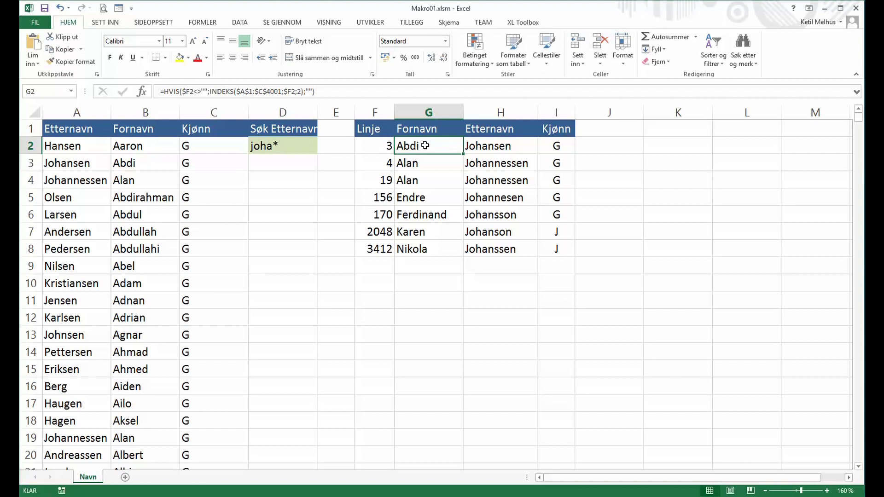
{"action": "left_click", "coordinate": [477, 144]}
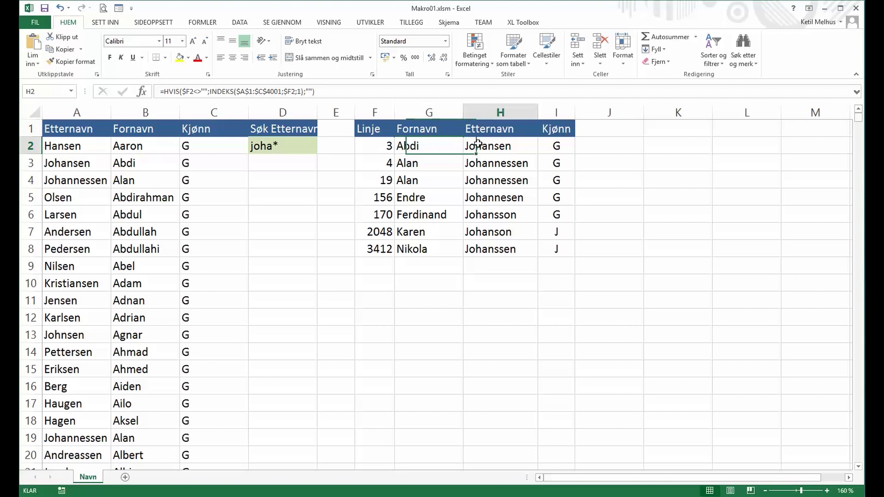
{"action": "left_click", "coordinate": [551, 144]}
{"action": "left_click", "coordinate": [502, 145]}
{"action": "left_click", "coordinate": [442, 146]}
{"action": "left_click", "coordinate": [475, 146]}
{"action": "left_click", "coordinate": [551, 145]}
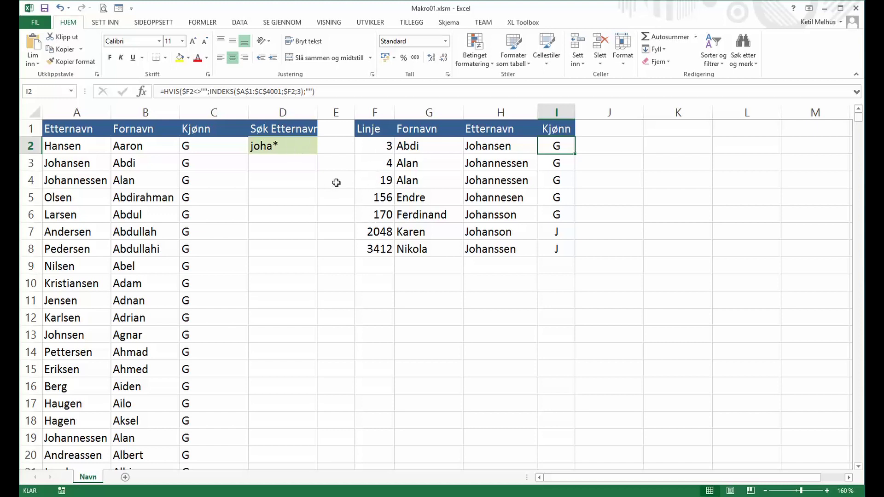
{"action": "scroll", "coordinate": [380, 165], "scroll_direction": "down", "scroll_amount": 2}
{"action": "scroll", "coordinate": [381, 165], "scroll_direction": "up", "scroll_amount": 1}
{"action": "scroll", "coordinate": [381, 165], "scroll_direction": "up", "scroll_amount": 1}
Open the VBA editor for Makro01.xlsm with Alt+F11 and reposition its window over the sheet
{"action": "left_click", "coordinate": [297, 235]}
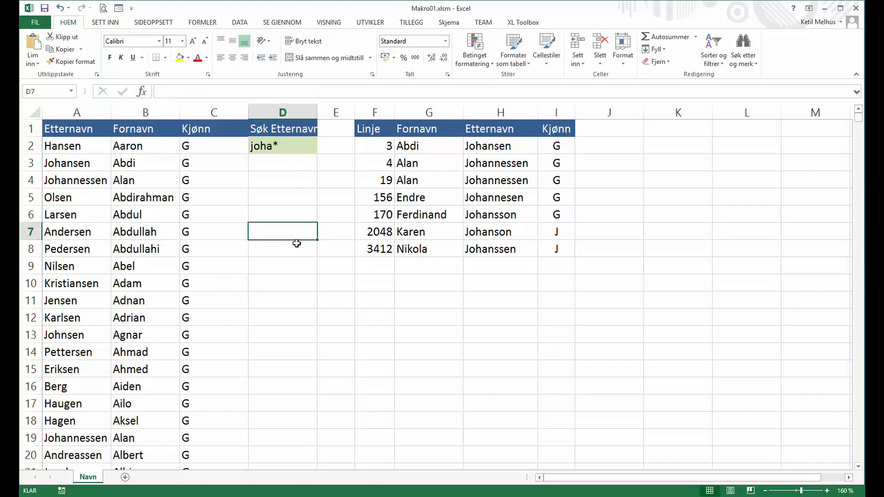
{"action": "key", "text": "alt+F11"}
{"action": "mouse_move", "coordinate": [284, 111]}
{"action": "left_mouse_down"}
{"action": "mouse_move", "coordinate": [301, 60]}
{"action": "mouse_move", "coordinate": [296, 75]}
{"action": "left_mouse_up"}
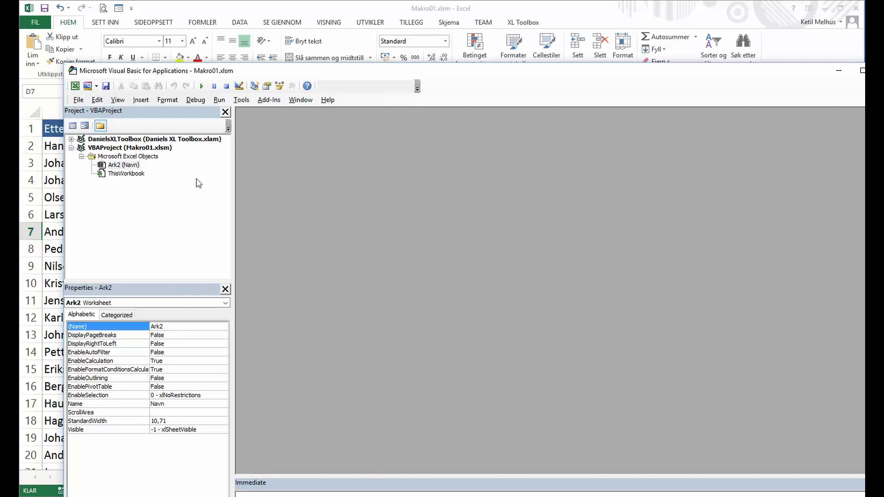
Insert a new standard module, Module1, into the Makro01 project with its empty code window
{"action": "left_click", "coordinate": [144, 101]}
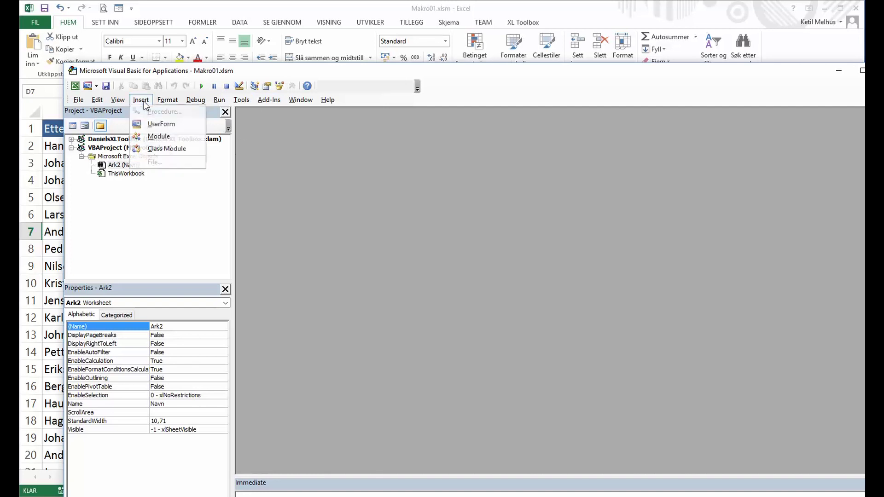
{"action": "left_click", "coordinate": [158, 137]}
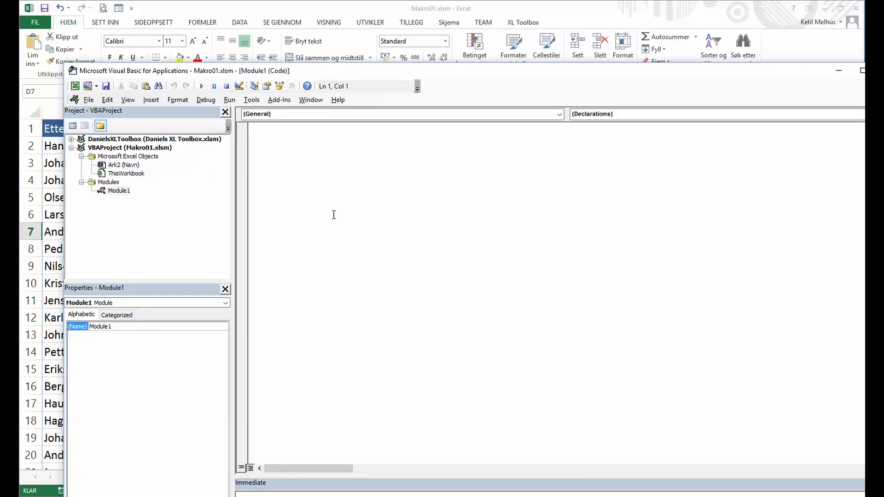
Write an empty Sub Navn() … End Sub in Module1 and move the editor down-right
{"action": "type", "text": "sub navn"}
{"action": "left_click", "coordinate": [280, 127]}
{"action": "key", "text": "BackSpace"}
{"action": "type", "text": "N"}
{"action": "left_click", "coordinate": [289, 128]}
{"action": "key", "text": "Return"}
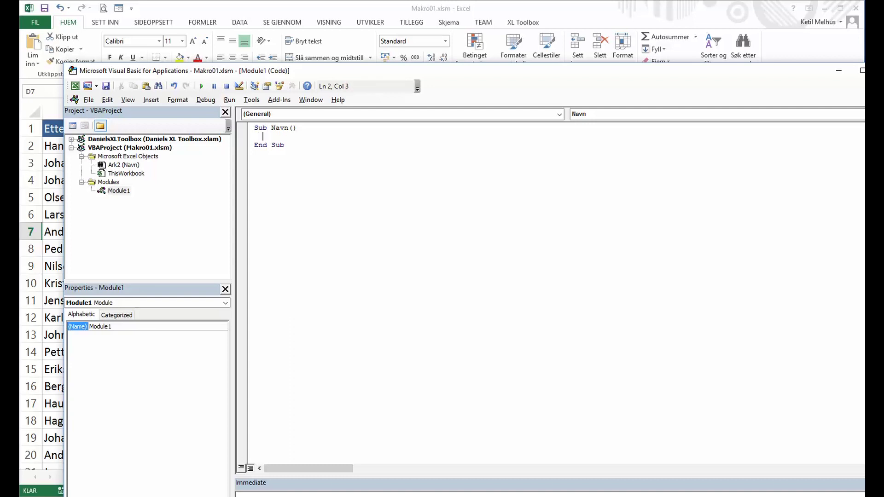
{"action": "mouse_move", "coordinate": [410, 71]}
{"action": "left_mouse_down"}
{"action": "mouse_move", "coordinate": [442, 257]}
{"action": "mouse_move", "coordinate": [438, 209]}
{"action": "left_mouse_up"}
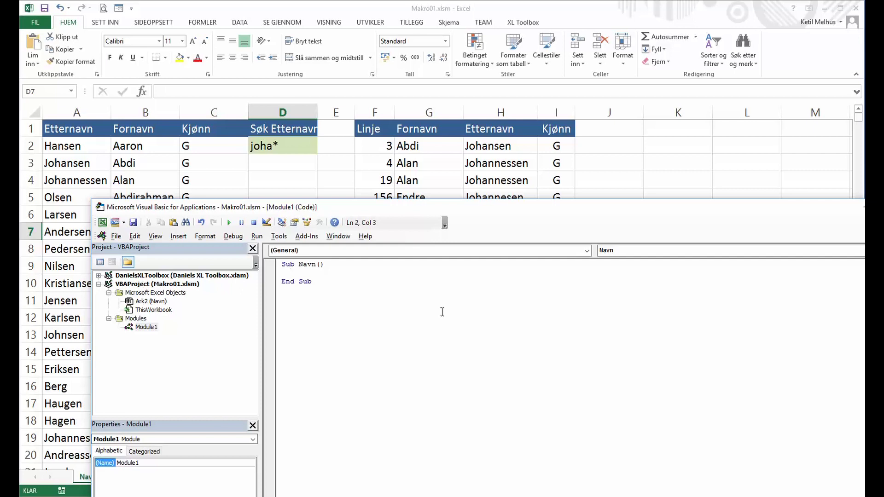
Add a For x = 1 To 4000 … Next x loop to the Navn procedure
{"action": "type", "text": "for x=1 to 4000"}
{"action": "key", "text": "Return"}
{"action": "key", "text": "Return"}
{"action": "key", "text": "Return"}
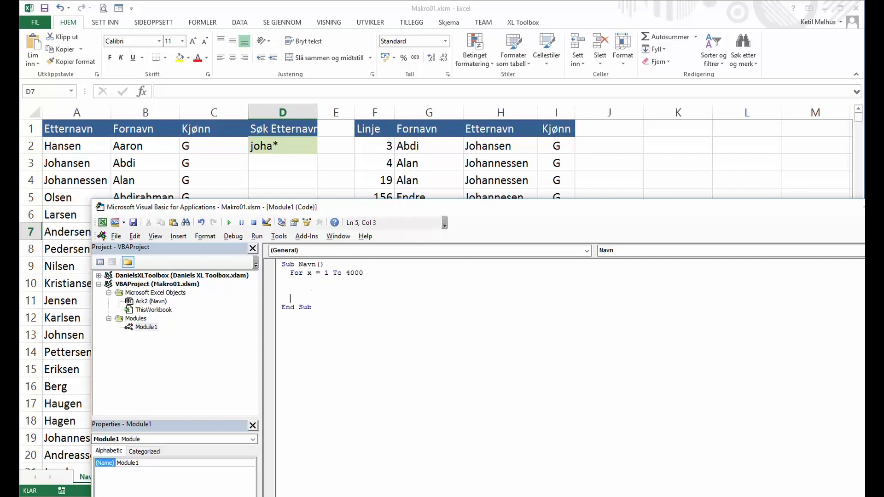
{"action": "type", "text": "next x"}
{"action": "key", "text": "Up"}
{"action": "key", "text": "Up"}
Assign etternavn = Cells(x, 1), start the loop at 2, and type If Left(etternavn,4)="joha"
{"action": "type", "text": "e"}
{"action": "type", "text": "tternavn="}
{"action": "type", "text": "cells"}
{"action": "type", "text": "("}
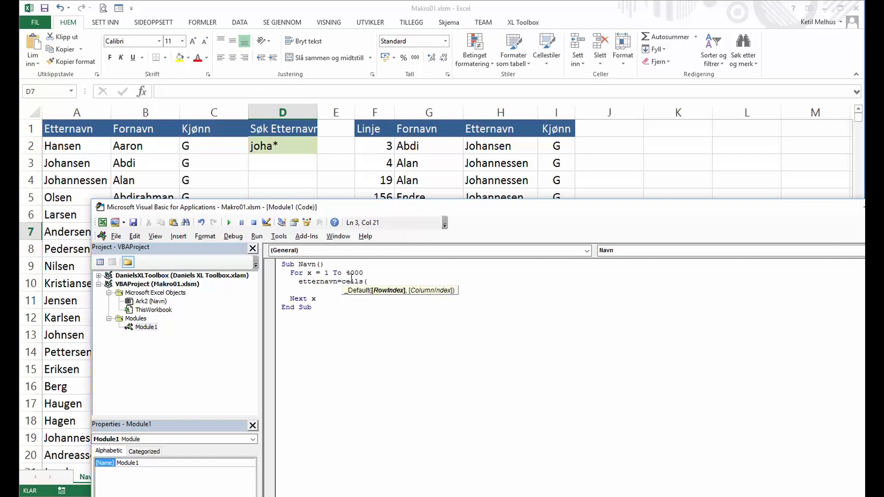
{"action": "type", "text": "x,1)"}
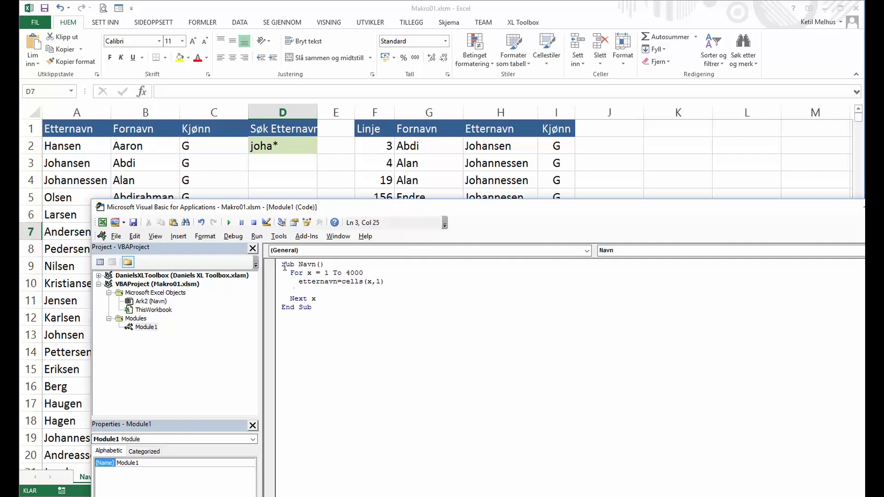
{"action": "left_click", "coordinate": [368, 282]}
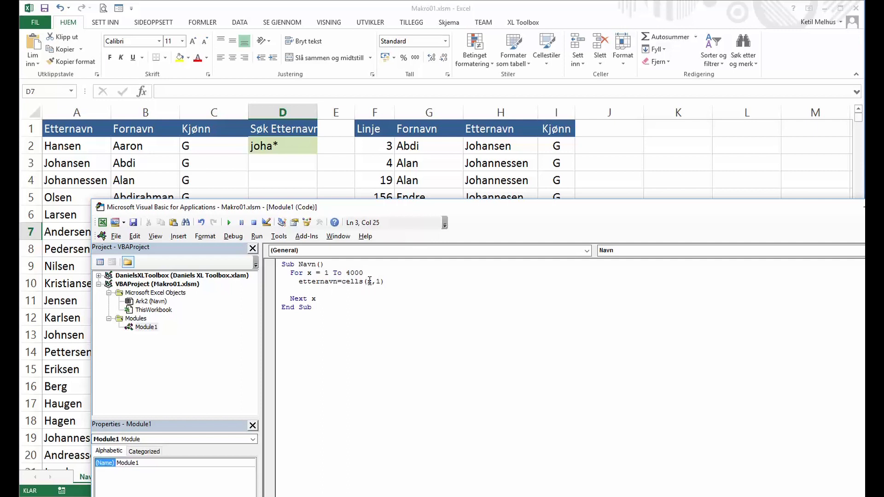
{"action": "left_click", "coordinate": [325, 273]}
{"action": "key", "text": "Delete"}
{"action": "type", "text": "2"}
{"action": "left_click", "coordinate": [321, 290]}
{"action": "type", "text": "if left("}
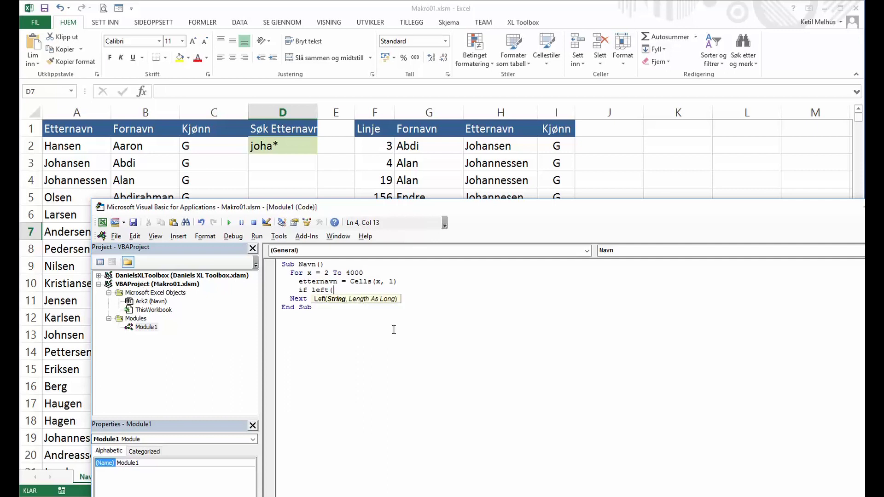
{"action": "type", "text": "etternavn"}
{"action": "type", "text": ",4"}
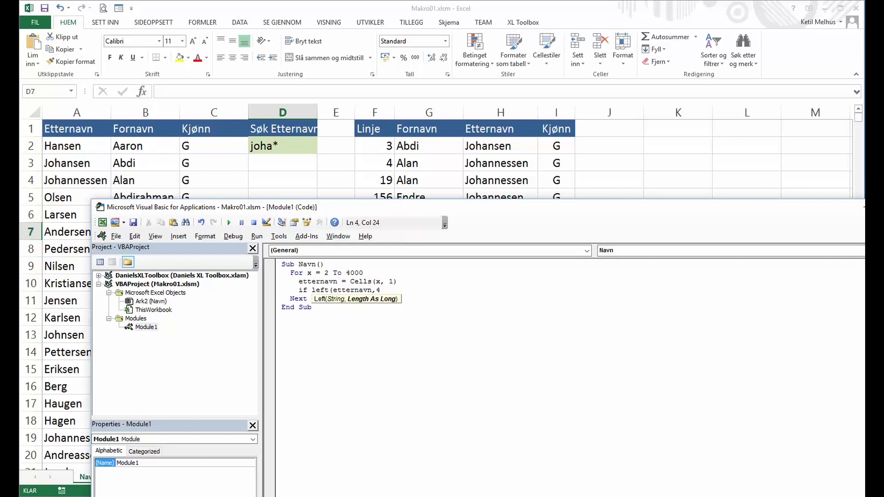
{"action": "type", "text": ")=\"joha\""}
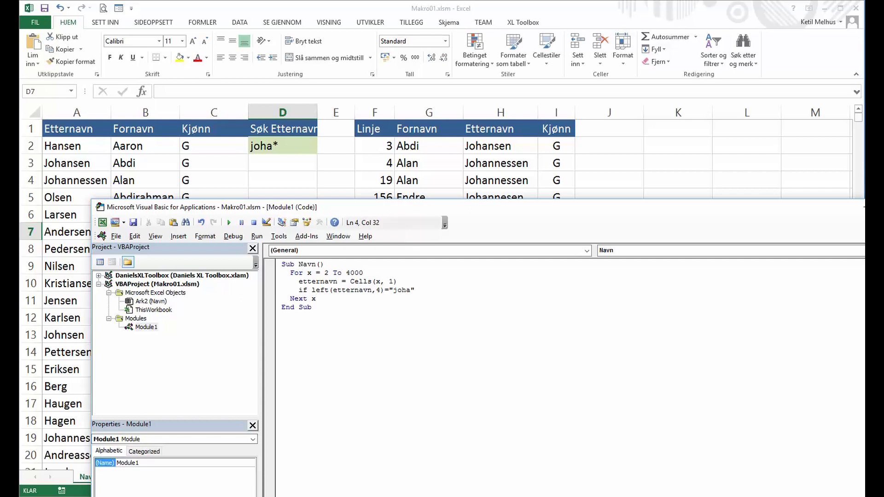
Complete the If Left(etternavn, 4) = "joha" Then line and close it with End If
{"action": "key", "text": "Return"}
{"action": "key", "text": "Return"}
{"action": "key", "text": "Return"}
{"action": "key", "text": "Up"}
{"action": "left_click", "coordinate": [419, 291]}
{"action": "type", "text": "then"}
{"action": "key", "text": "Down"}
{"action": "key", "text": "Return"}
{"action": "type", "text": "end if"}
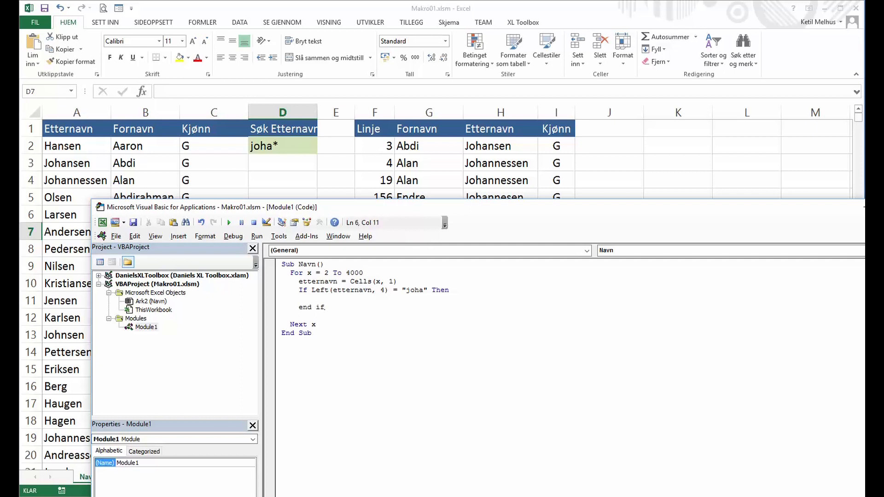
{"action": "key", "text": "Up"}
Add linje = linje + 1 inside the If block and begin a cells(linje,11 line
{"action": "type", "text": "linje = linje + 1"}
{"action": "key", "text": "Return"}
{"action": "key", "text": "Return"}
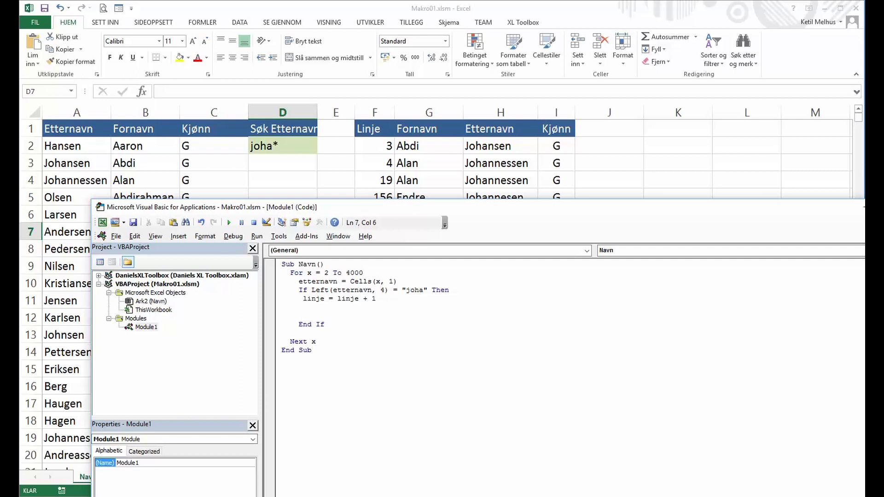
{"action": "left_click", "coordinate": [304, 298]}
{"action": "key", "text": "Right"}
{"action": "key", "text": "Right"}
{"action": "key", "text": "Right"}
{"action": "key", "text": "Right"}
{"action": "key", "text": "Right"}
{"action": "key", "text": "Right"}
{"action": "key", "text": "Right"}
{"action": "key", "text": "Right"}
{"action": "key", "text": "Right"}
{"action": "key", "text": "Right"}
{"action": "key", "text": "Right"}
{"action": "key", "text": "Down"}
{"action": "key", "text": "Return"}
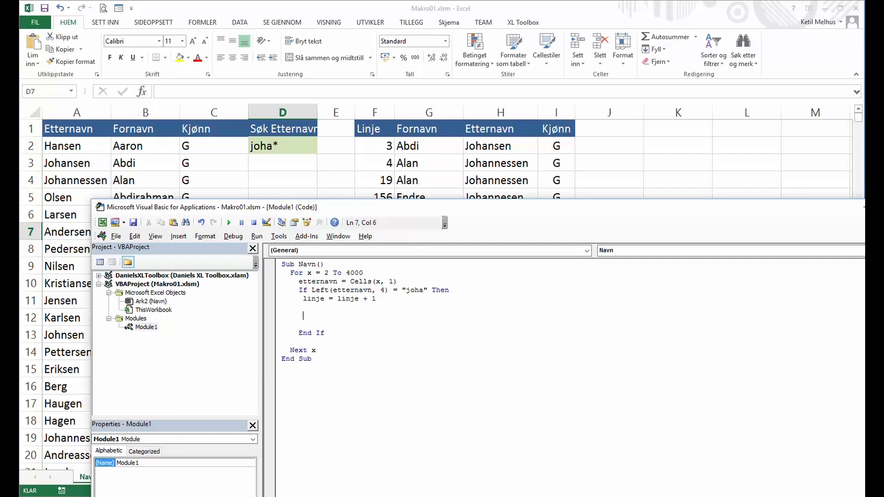
{"action": "type", "text": "cells.(linje"}
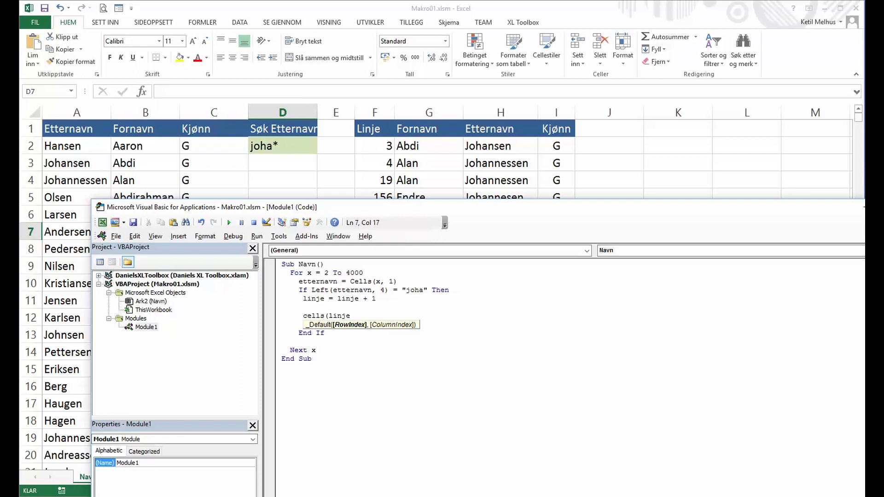
{"action": "type", "text": ","}
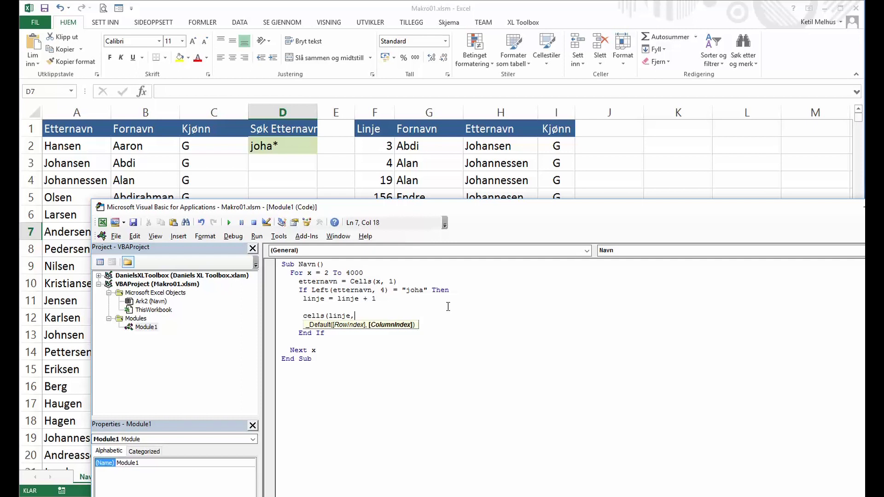
{"action": "type", "text": "11"}
Write Cells(linje,11)=etternavn, Cells(linje,12)=Cells(x,2) and Cells(linje,13)=Cells(x,3) in the If block
{"action": "type", "text": ")="}
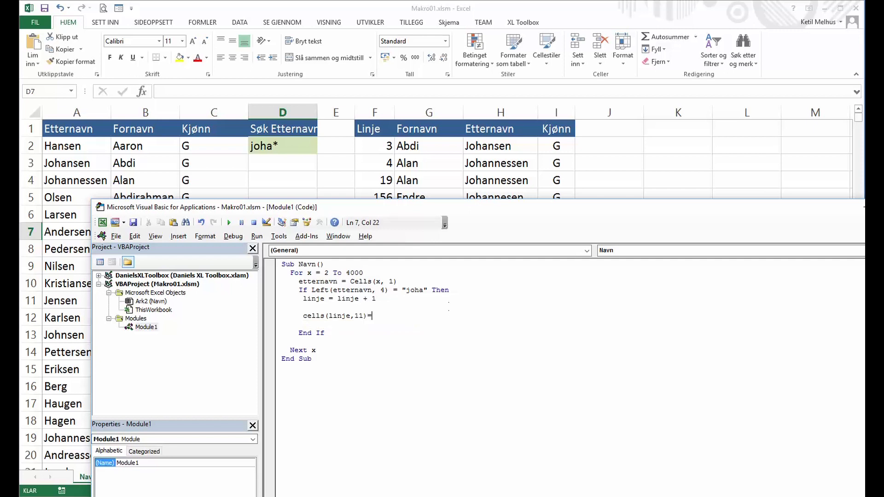
{"action": "type", "text": "etternavn"}
{"action": "key", "text": "Return"}
{"action": "type", "text": "cells"}
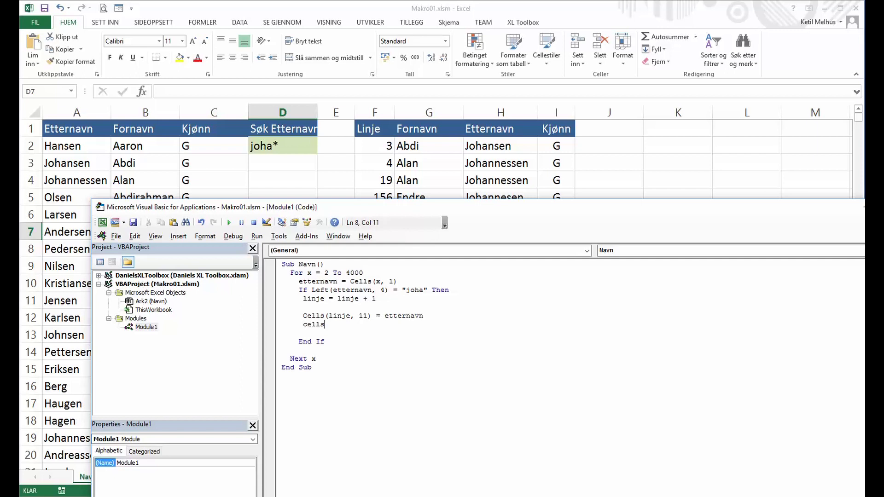
{"action": "type", "text": "(1inje, 12"}
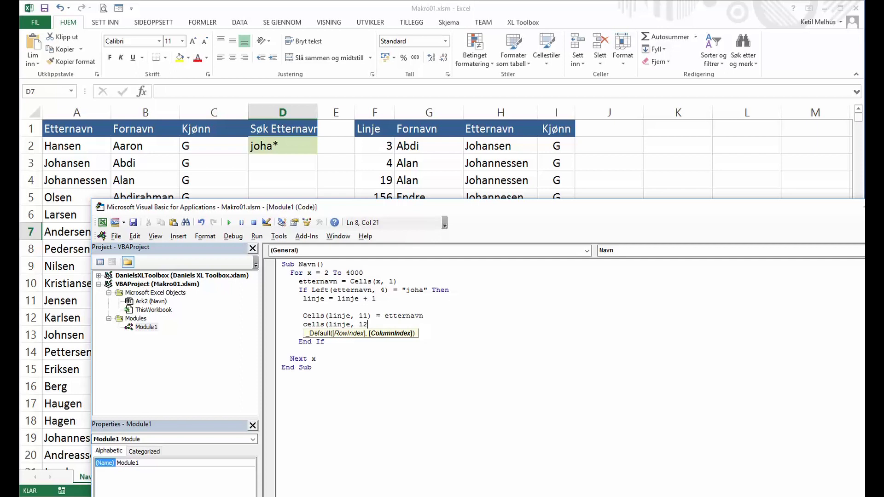
{"action": "type", "text": ")="}
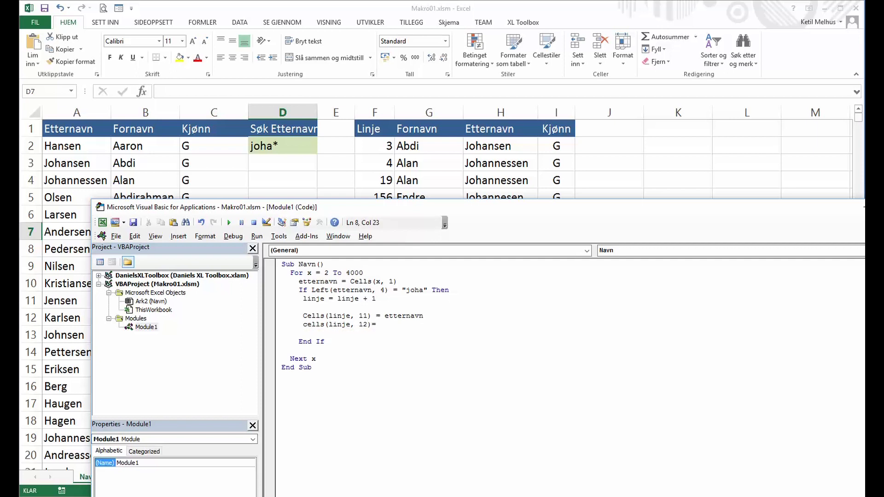
{"action": "type", "text": "cells"}
{"action": "type", "text": "(x,2)"}
{"action": "key", "text": "Up"}
{"action": "left_click", "coordinate": [333, 333]}
{"action": "type", "text": "cells("}
{"action": "type", "text": "linje"}
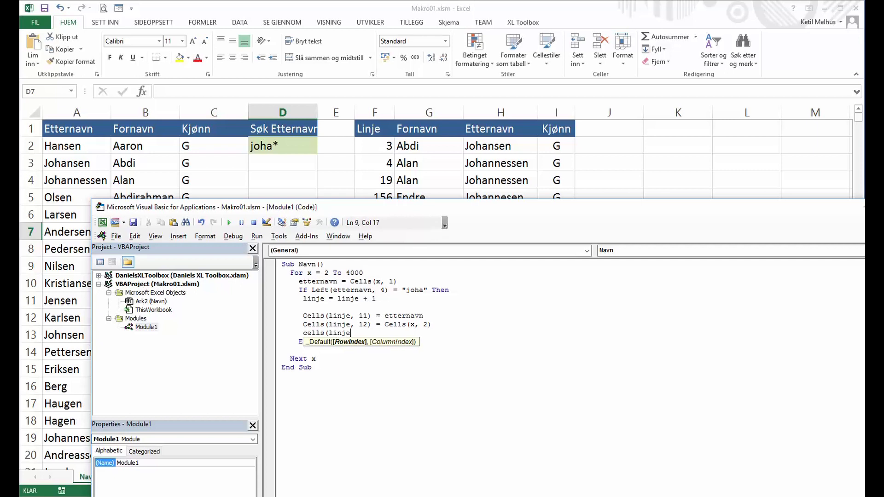
{"action": "type", "text": ", 13"}
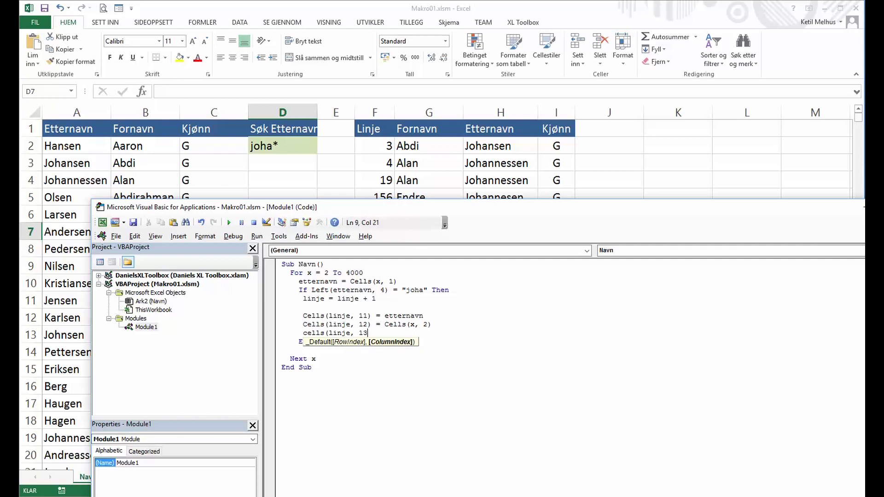
{"action": "type", "text": ") = cells(x,3)"}
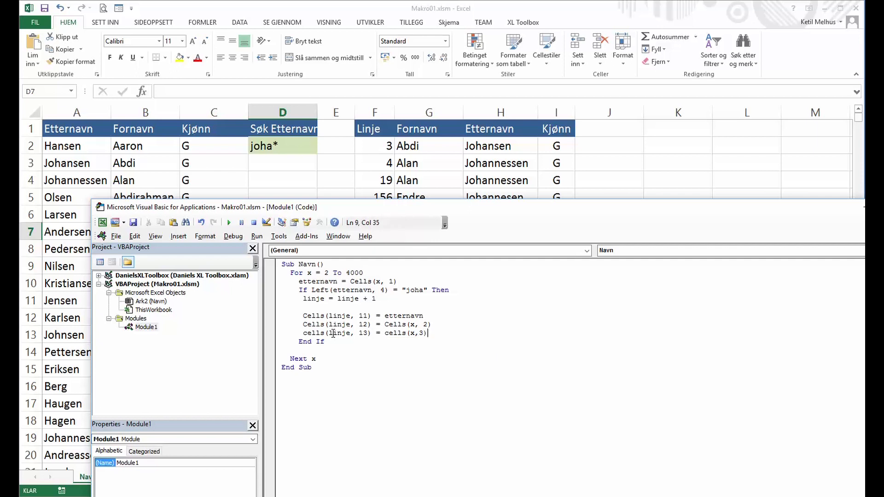
{"action": "key", "text": "Down"}
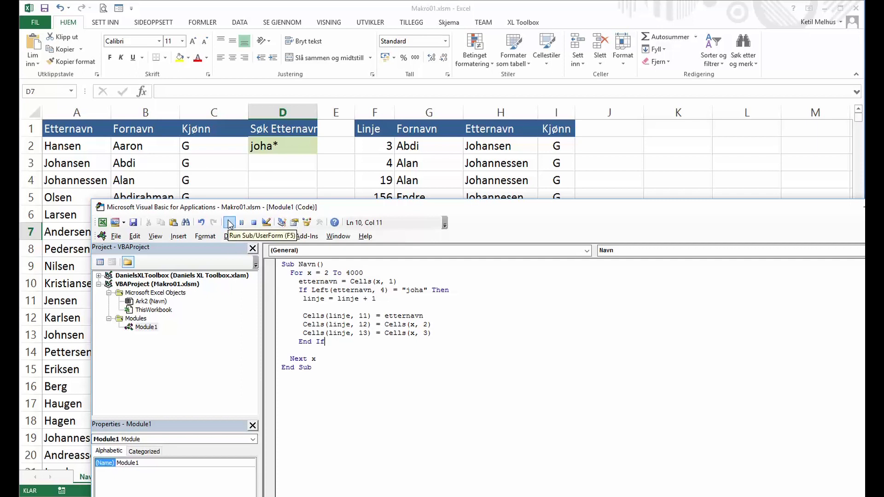
Run the macro, change the test to capital "Joha", and run it again to fill K–M
{"action": "left_click", "coordinate": [229, 224]}
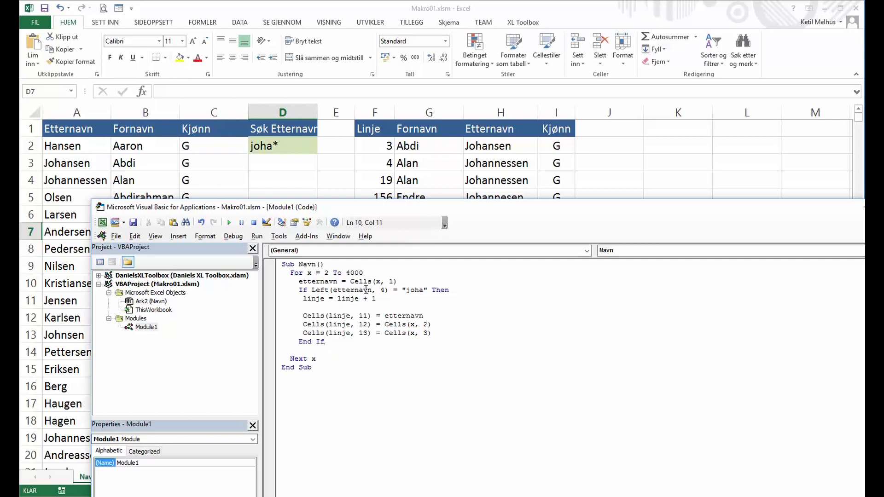
{"action": "left_click", "coordinate": [406, 291]}
{"action": "key", "text": "Delete"}
{"action": "type", "text": "J"}
{"action": "left_click", "coordinate": [229, 222]}
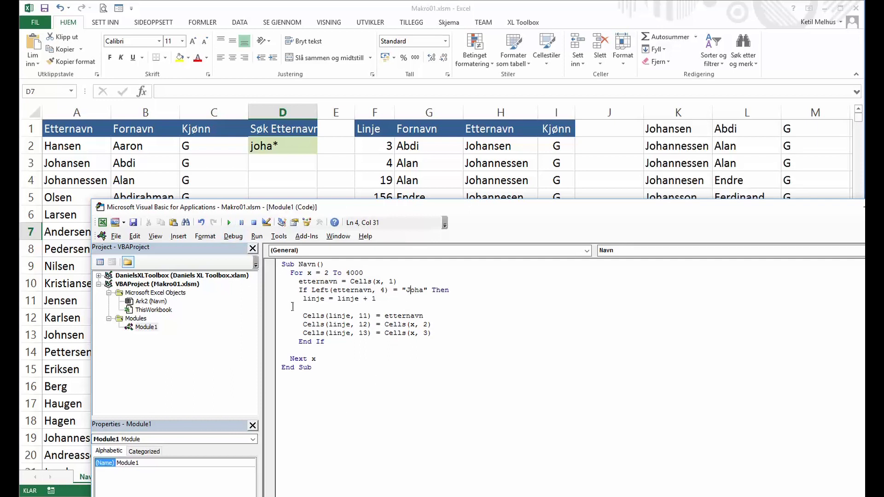
Insert a Linje = 1 line above the For loop
{"action": "left_click_drag", "start_coordinate": [528, 213], "coordinate": [533, 277]}
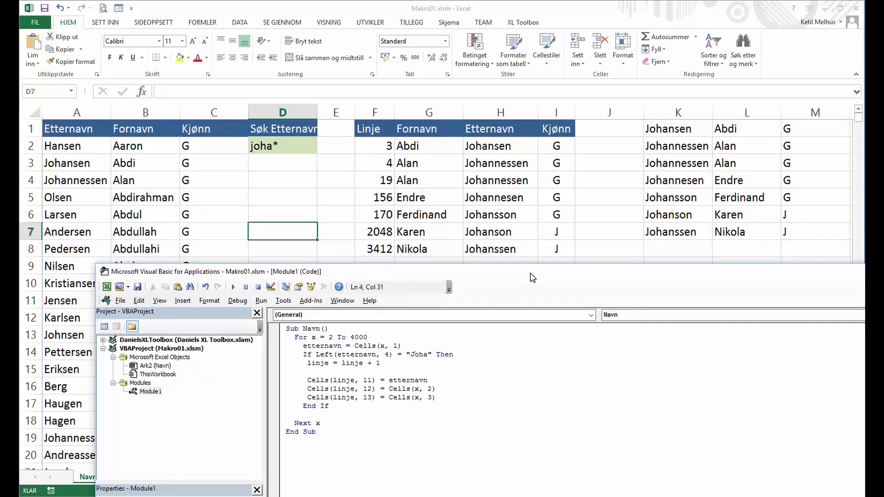
{"action": "left_click_drag", "start_coordinate": [533, 277], "coordinate": [539, 247]}
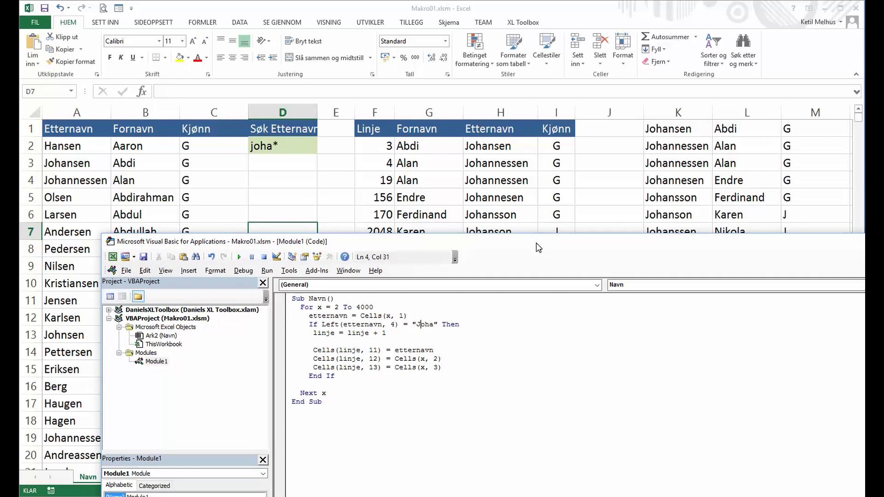
{"action": "left_click", "coordinate": [301, 307]}
{"action": "key", "text": "Return"}
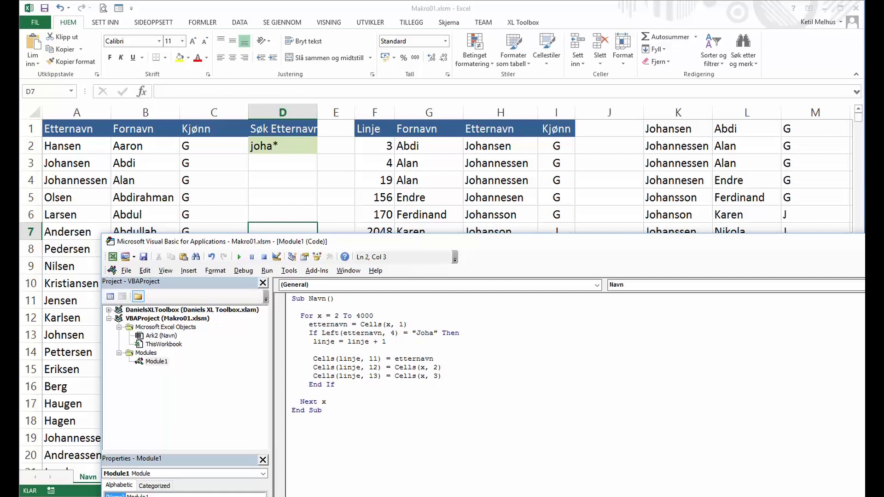
{"action": "type", "text": "Linje=1"}
{"action": "key", "text": "Down"}
Copy the Fornavn, Etternavn, Kjønn headers from G1:I1 into K1:M1
{"action": "left_click_drag", "start_coordinate": [377, 128], "coordinate": [548, 138]}
{"action": "left_click_drag", "start_coordinate": [424, 127], "coordinate": [558, 129]}
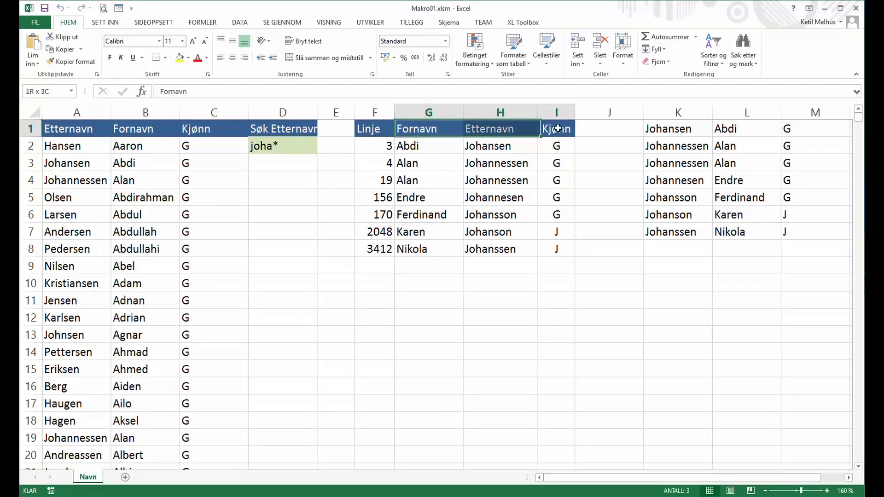
{"action": "key", "text": "ctrl+c"}
{"action": "left_click", "coordinate": [658, 129]}
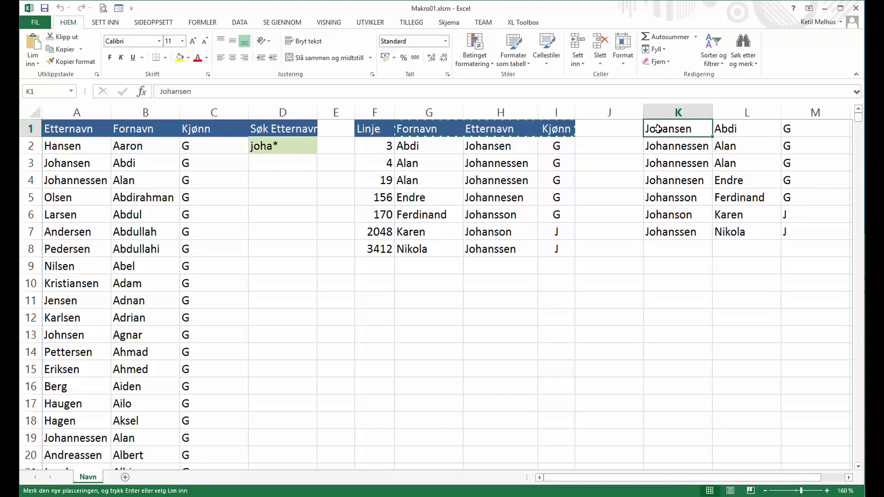
{"action": "key", "text": "ctrl+v"}
Rerun the Navn macro from the VBA editor so matches fill from row 2
{"action": "key", "text": "alt+F11"}
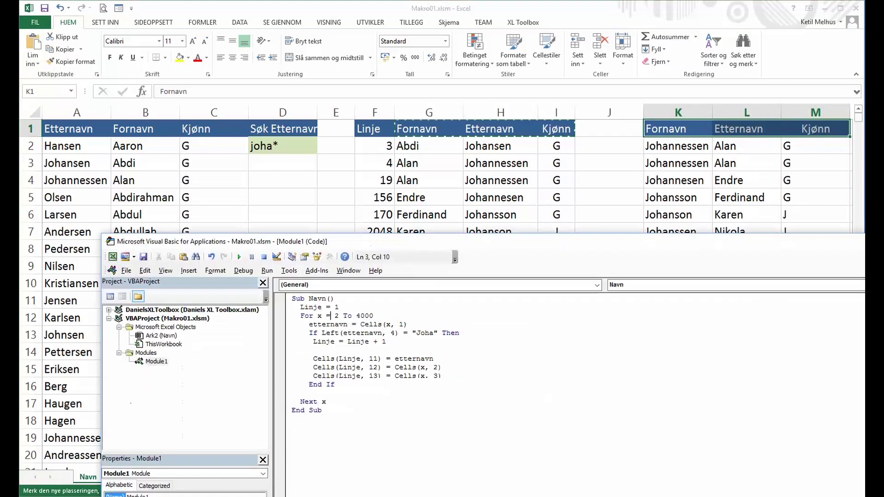
{"action": "left_click_drag", "start_coordinate": [631, 248], "coordinate": [626, 219]}
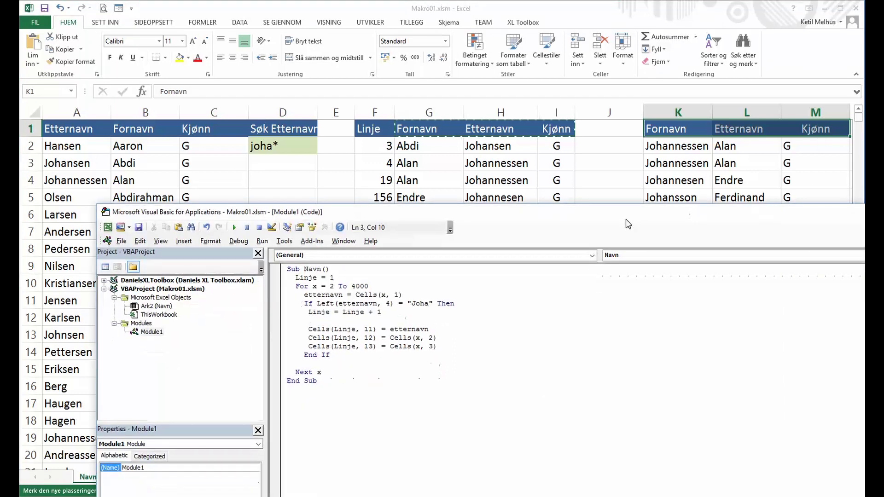
{"action": "left_click", "coordinate": [234, 227]}
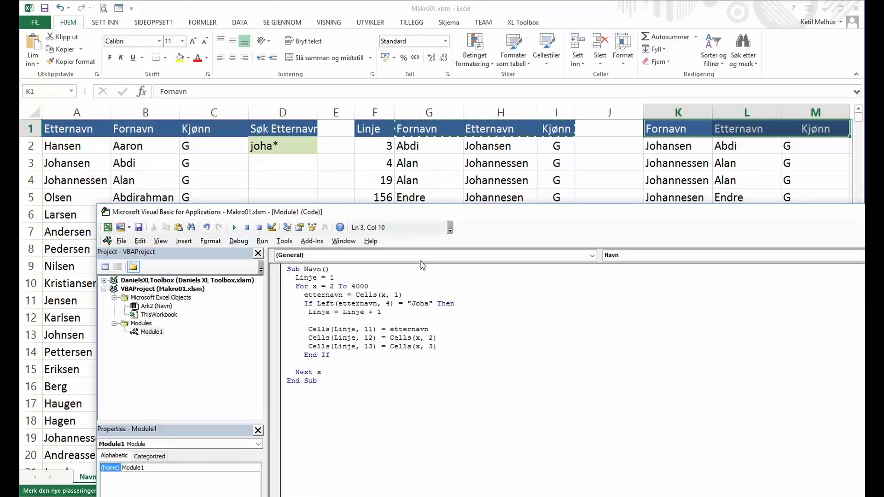
{"action": "left_click_drag", "start_coordinate": [490, 213], "coordinate": [498, 223]}
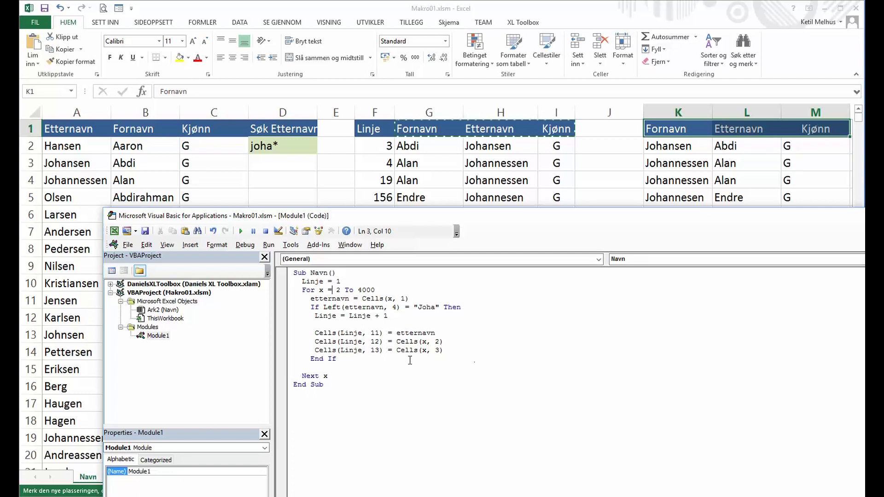
Change the macro so surnames go to column 12 and first names to column 11
{"action": "key", "text": "Delete"}
{"action": "type", "text": "2"}
{"action": "key", "text": "BackSpace"}
{"action": "type", "text": "1"}
Rerun the Navn macro and move the code window down to show the seven Joha matches in K2:M8
{"action": "left_click", "coordinate": [241, 231]}
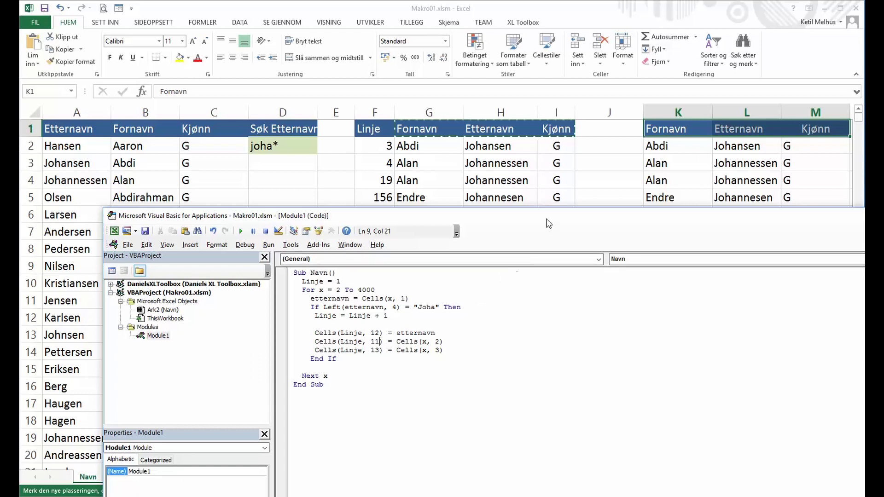
{"action": "left_click_drag", "start_coordinate": [544, 222], "coordinate": [546, 242]}
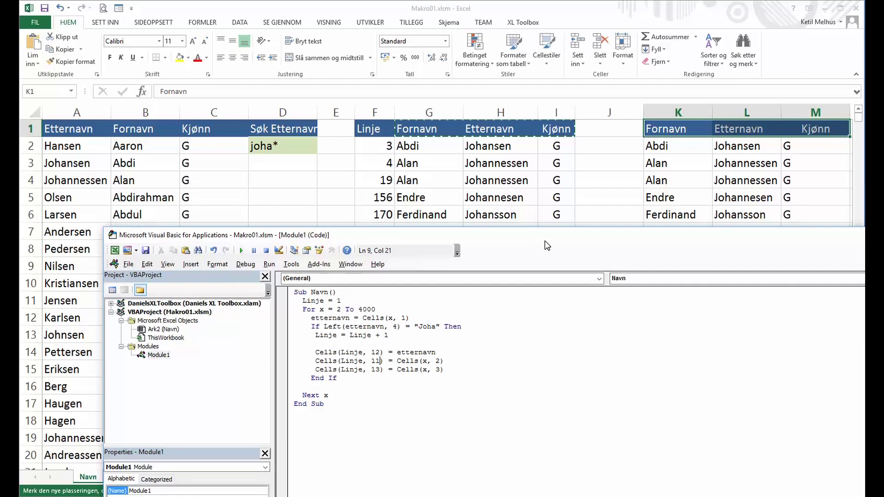
{"action": "left_click_drag", "start_coordinate": [547, 245], "coordinate": [549, 280]}
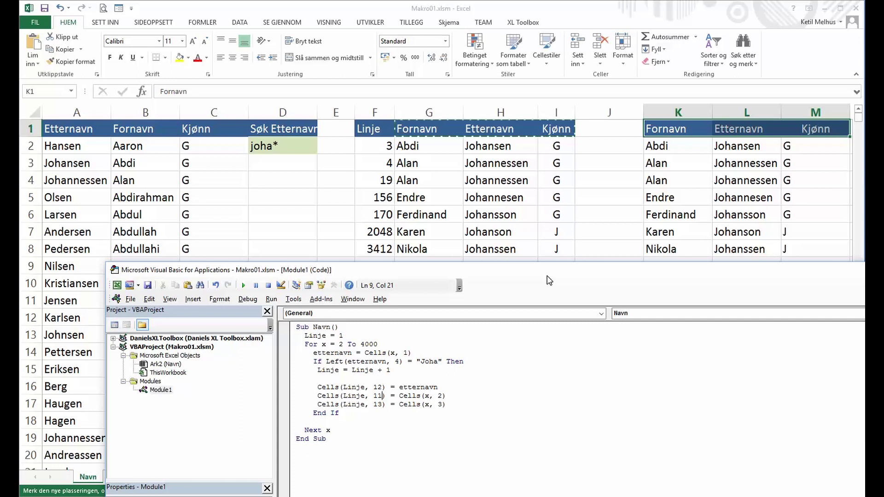
{"action": "left_click_drag", "start_coordinate": [550, 280], "coordinate": [556, 185]}
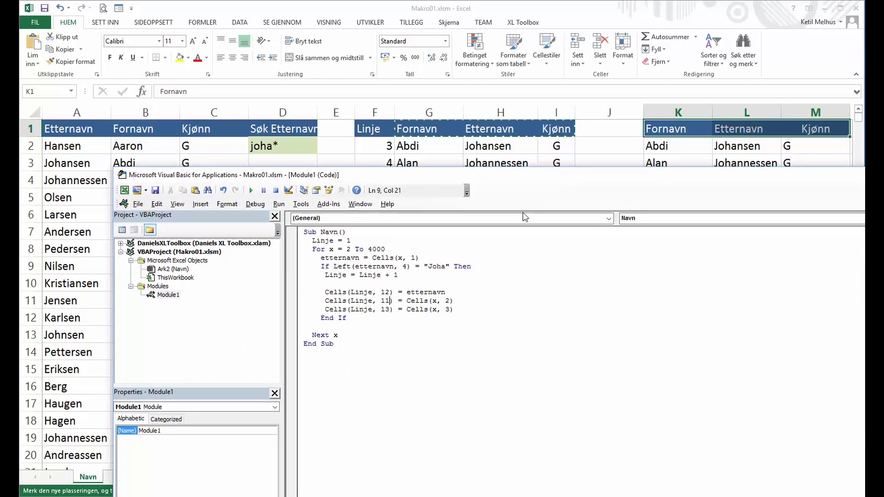
{"action": "left_click_drag", "start_coordinate": [343, 344], "coordinate": [303, 231]}
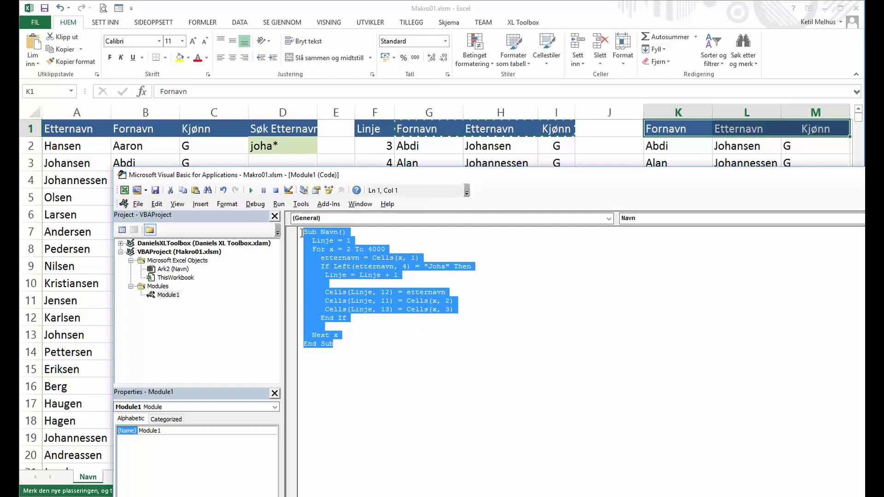
{"action": "left_click", "coordinate": [420, 276]}
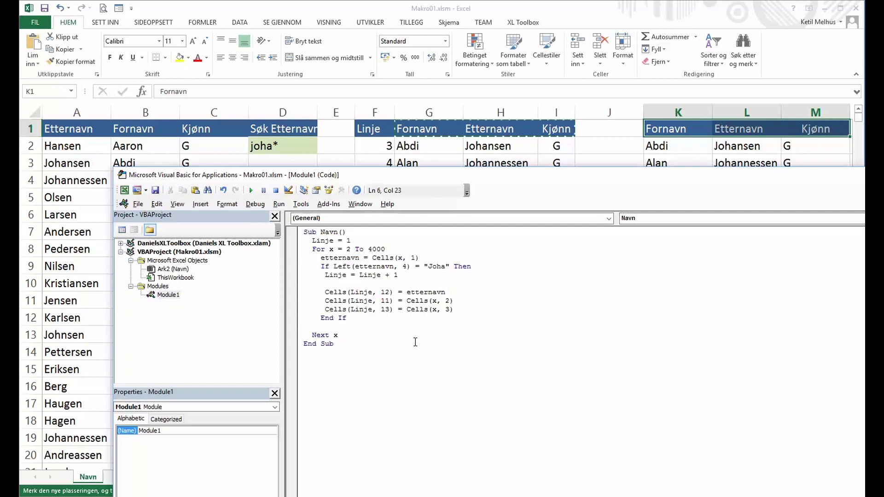